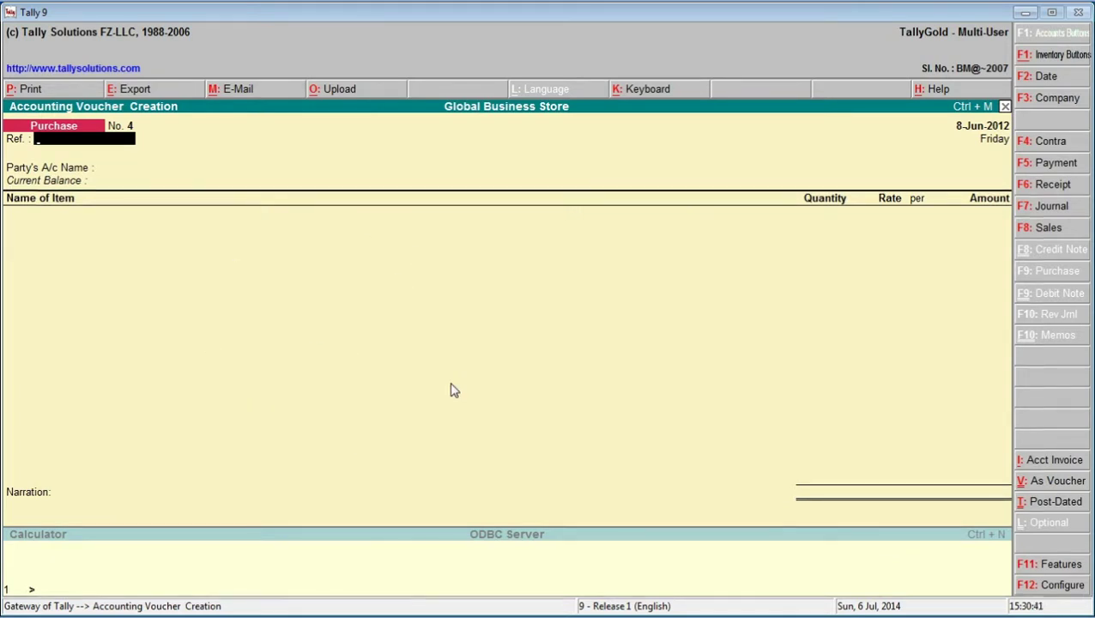
- Set the purchase voucher date to 17-7-2012 and choose Cash as the party's account
key(F2)
text(17)
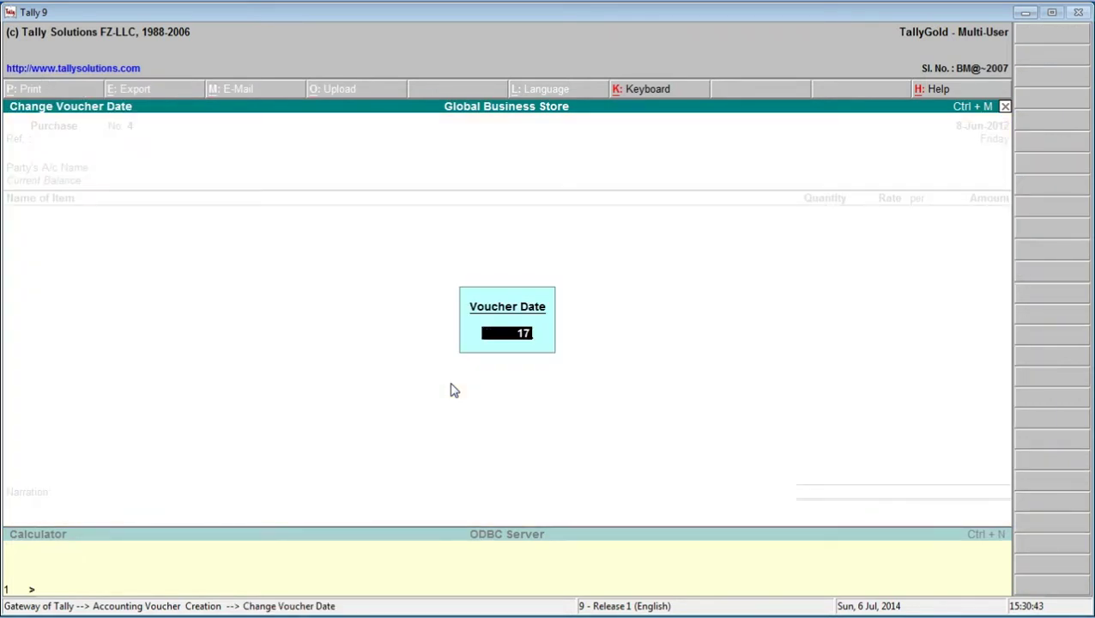
text(-7-2012)
key(Return)
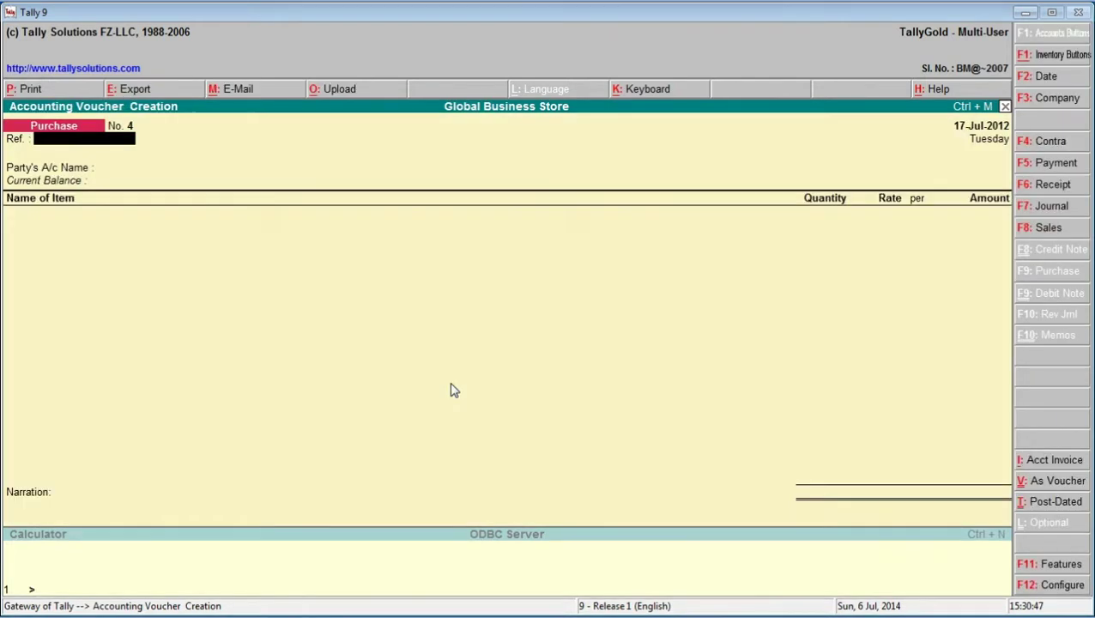
key(Return)
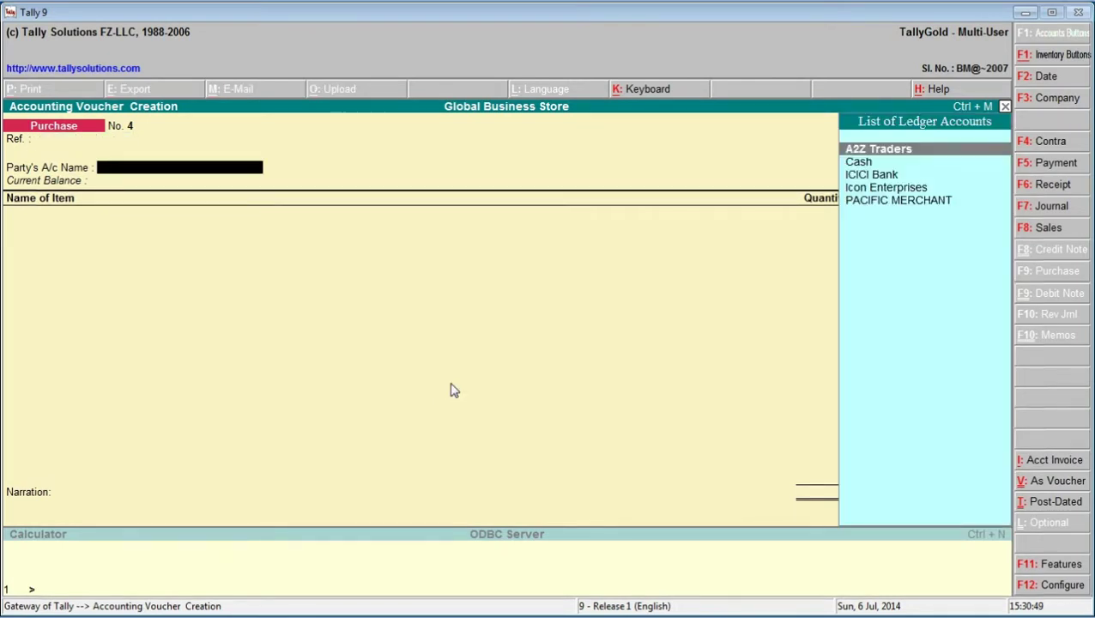
key(Down)
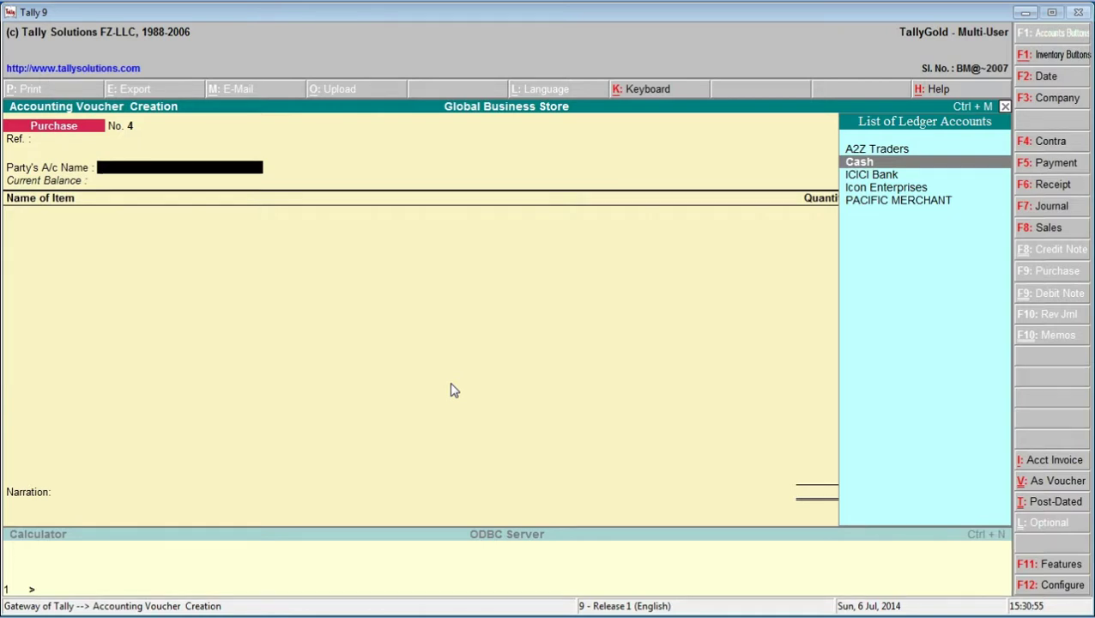
key(Return)
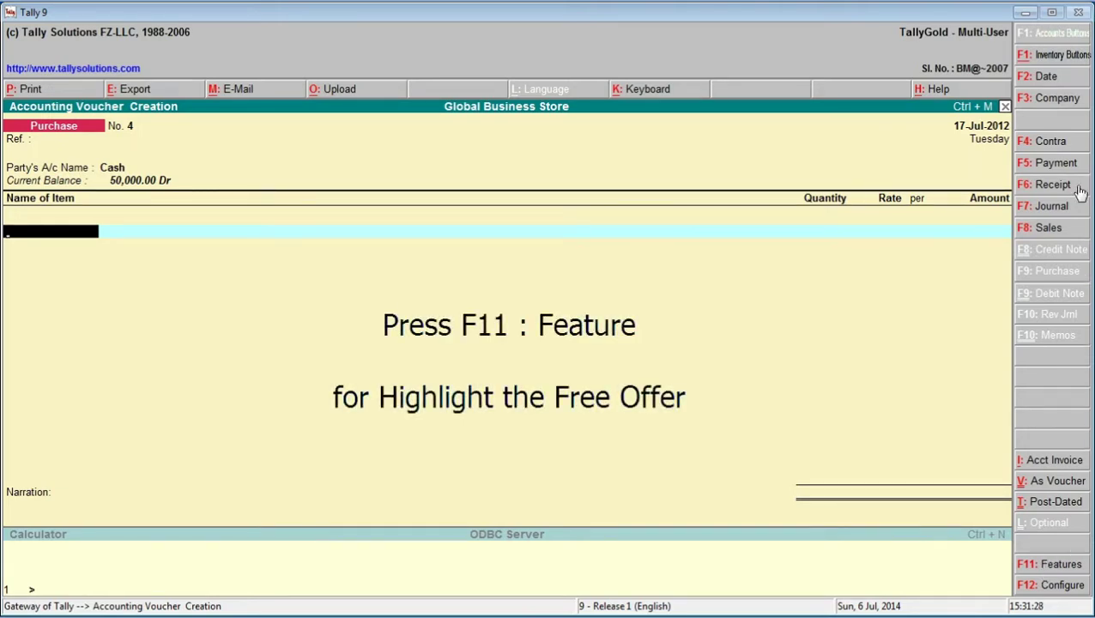
- In the company's inventory features, set Use different Actual & Billed Qty to Yes
click(1061, 566)
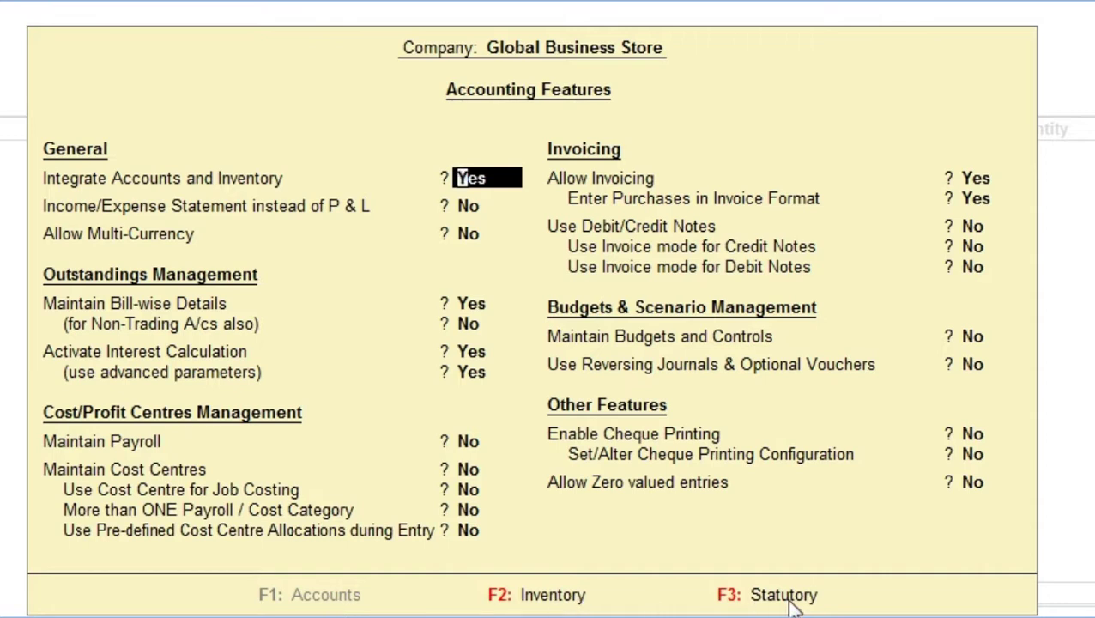
click(498, 601)
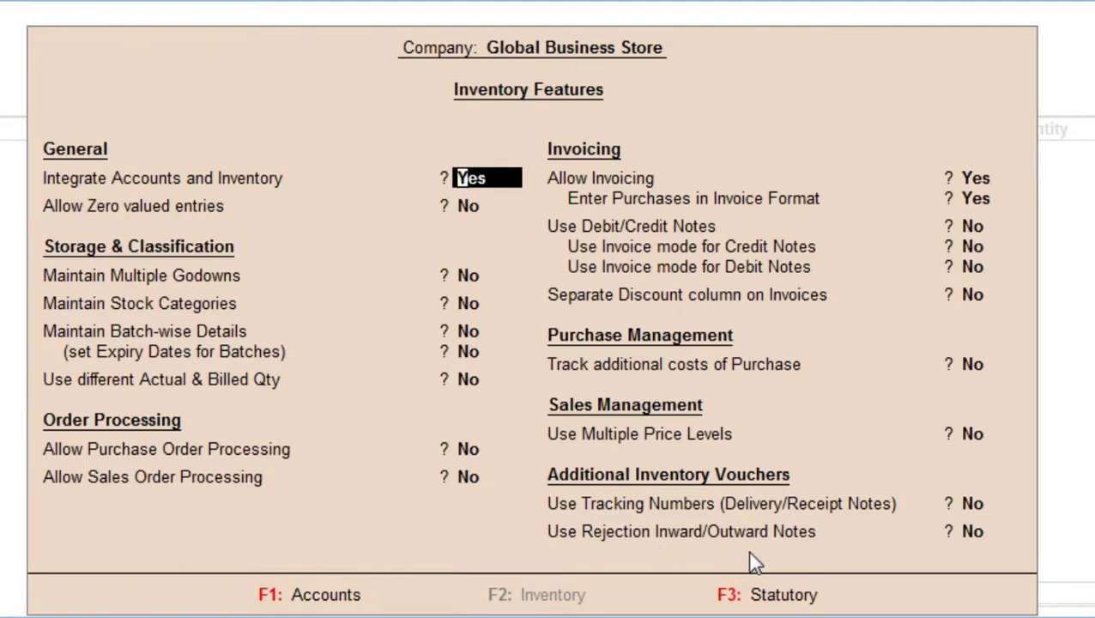
key(F1)
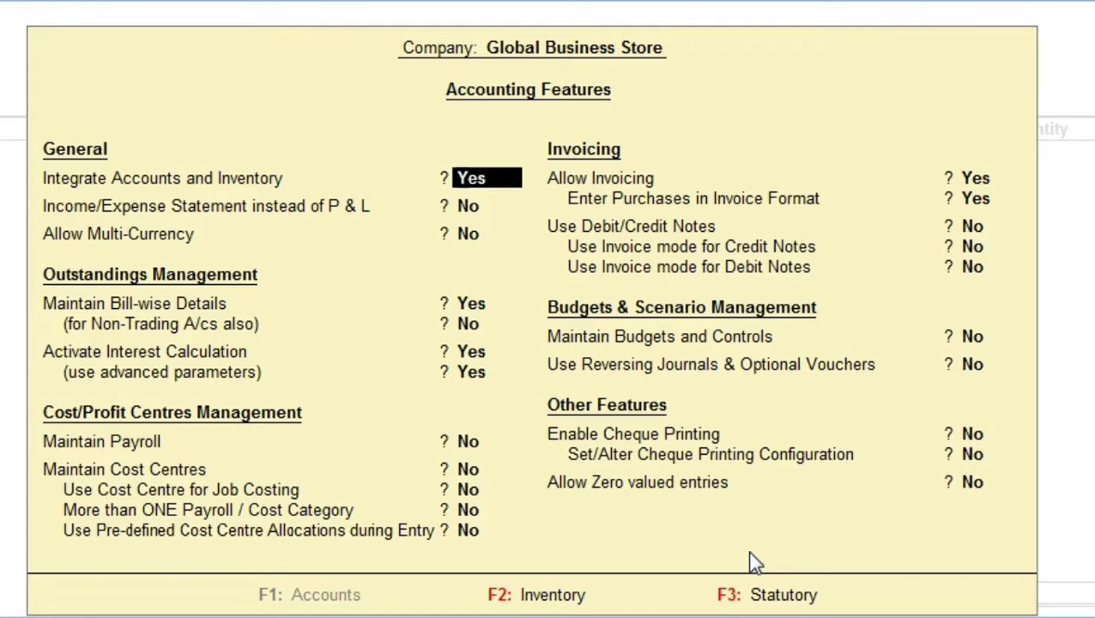
key(F3)
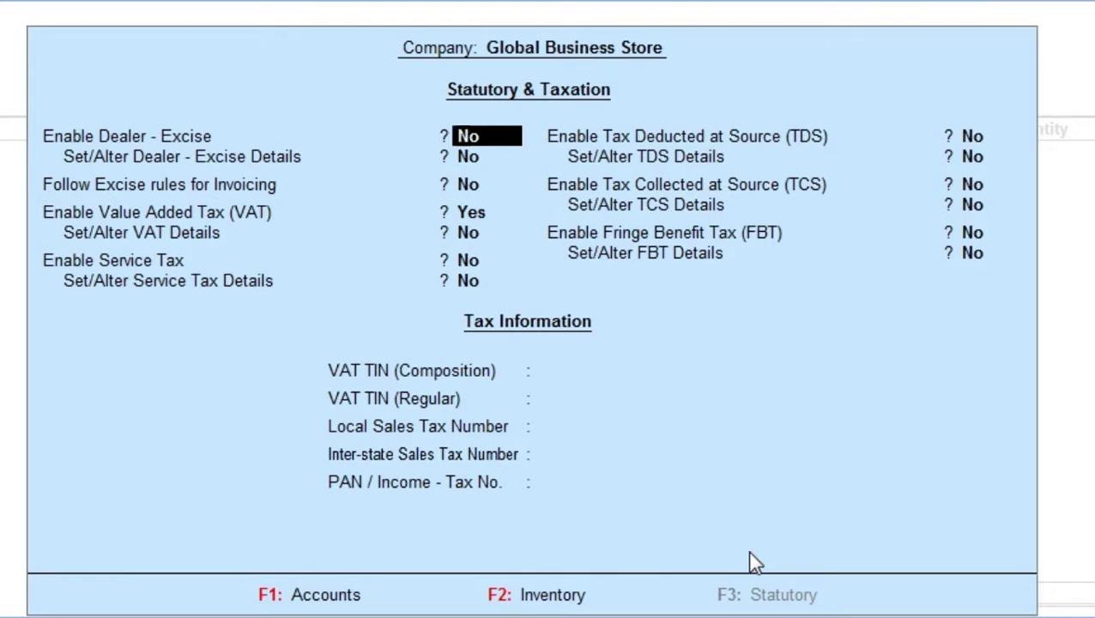
key(F2)
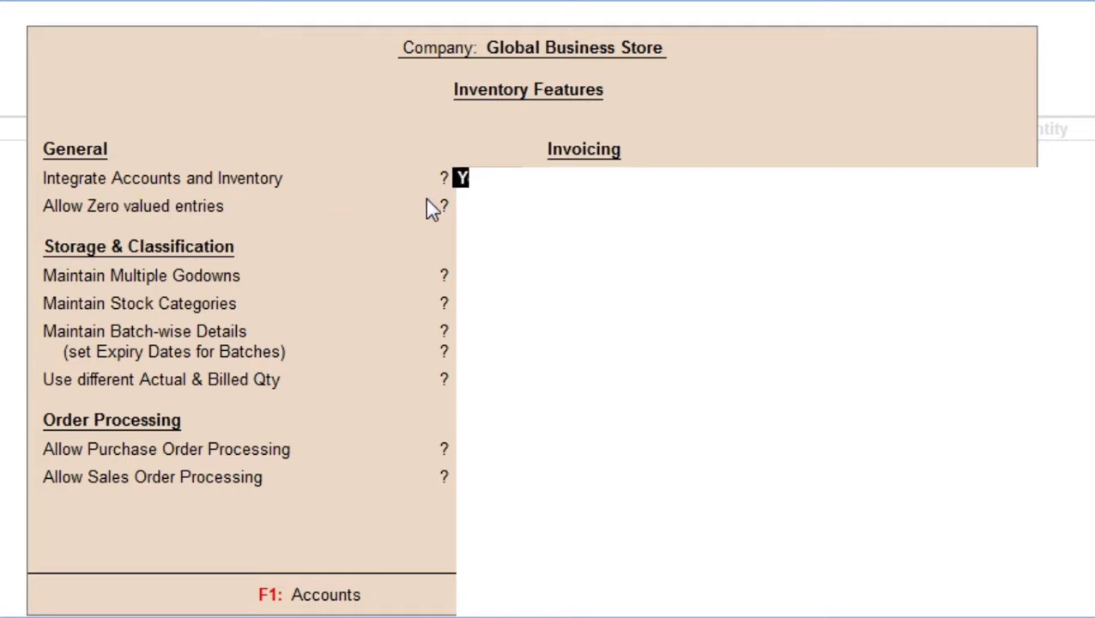
key(Return)
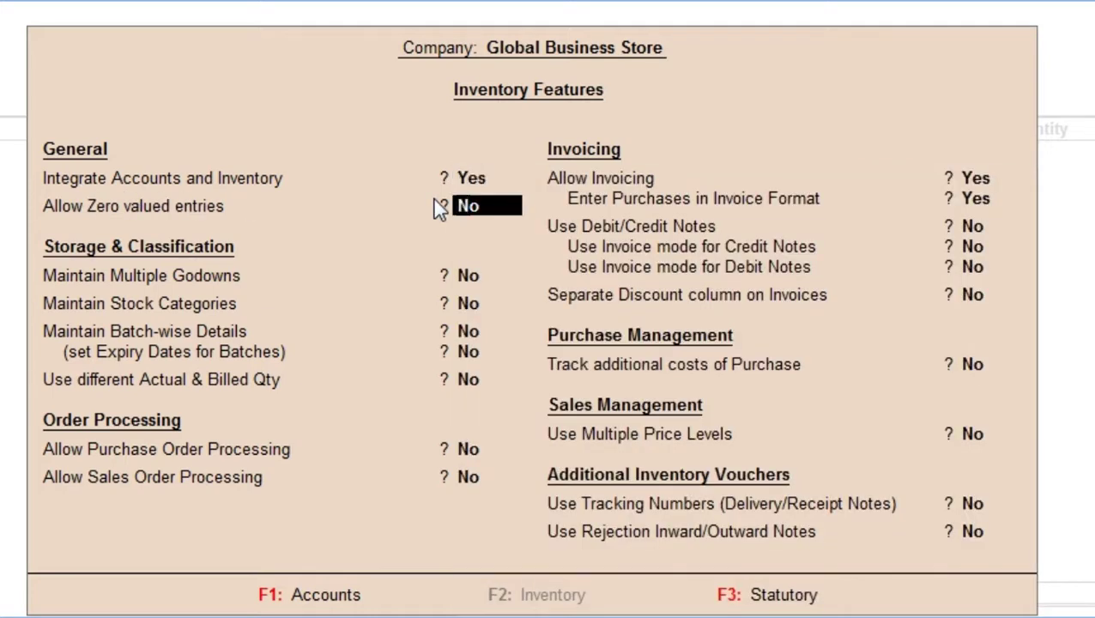
key(Return)
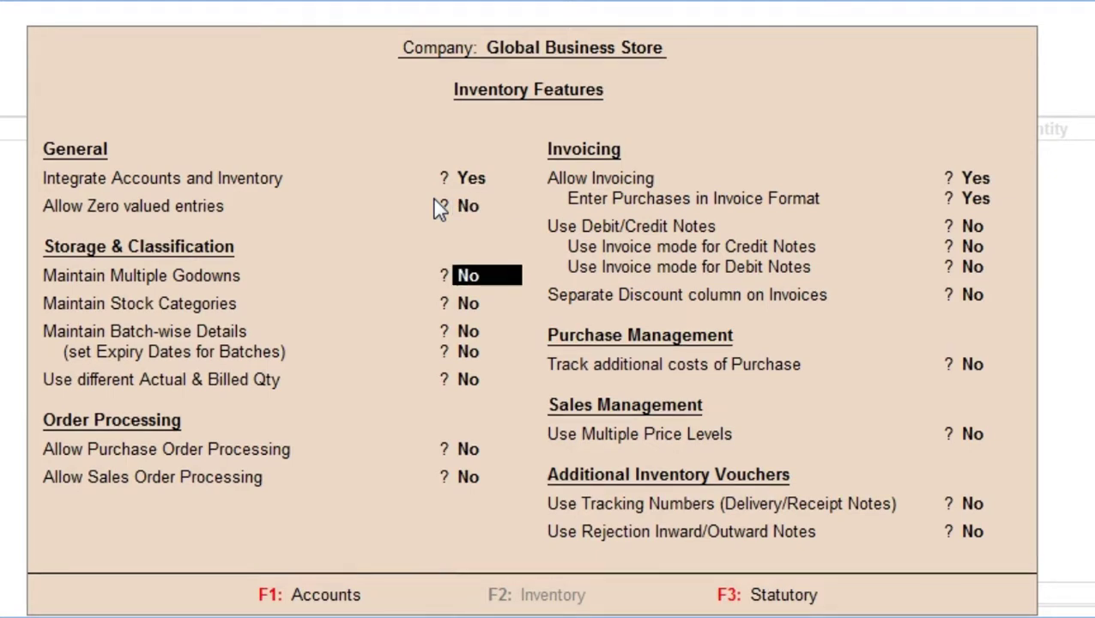
key(Return)
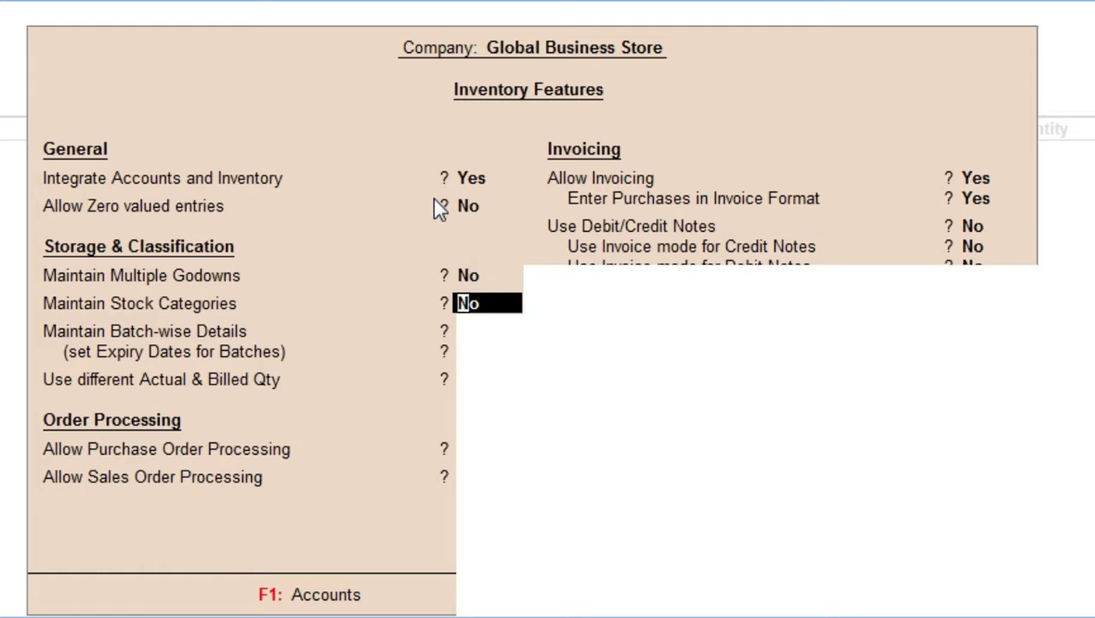
key(Return)
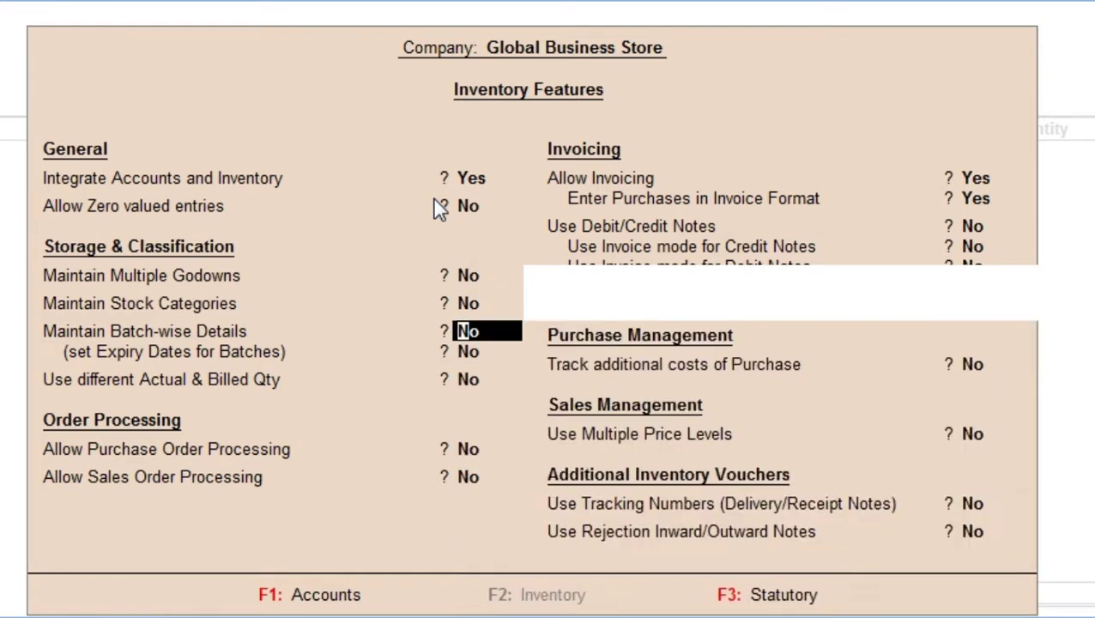
key(Return)
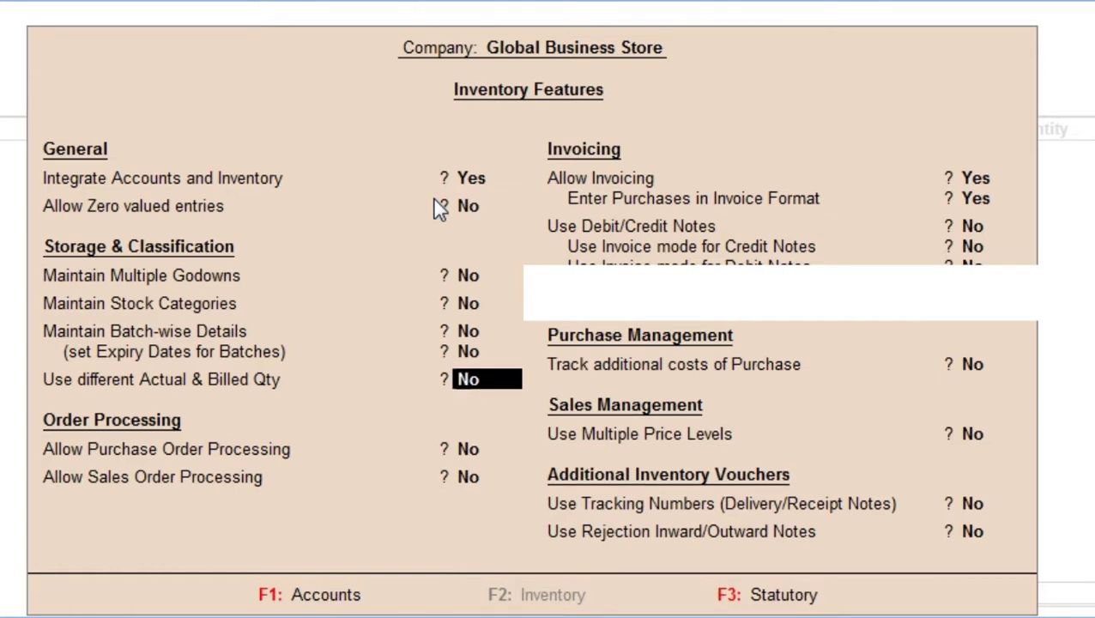
text(y)
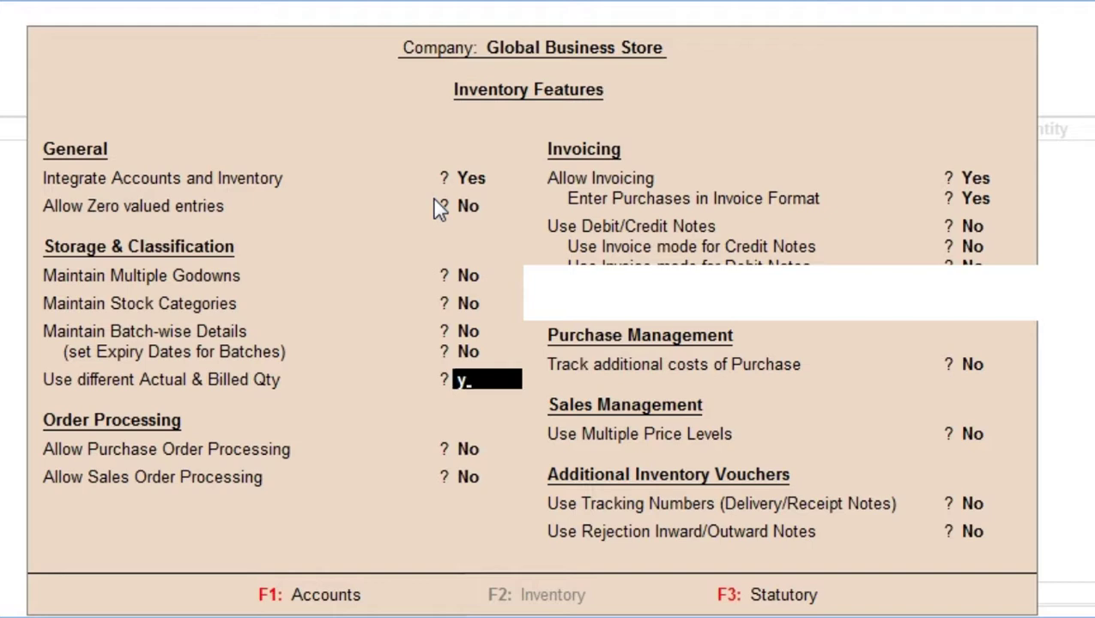
key(Return)
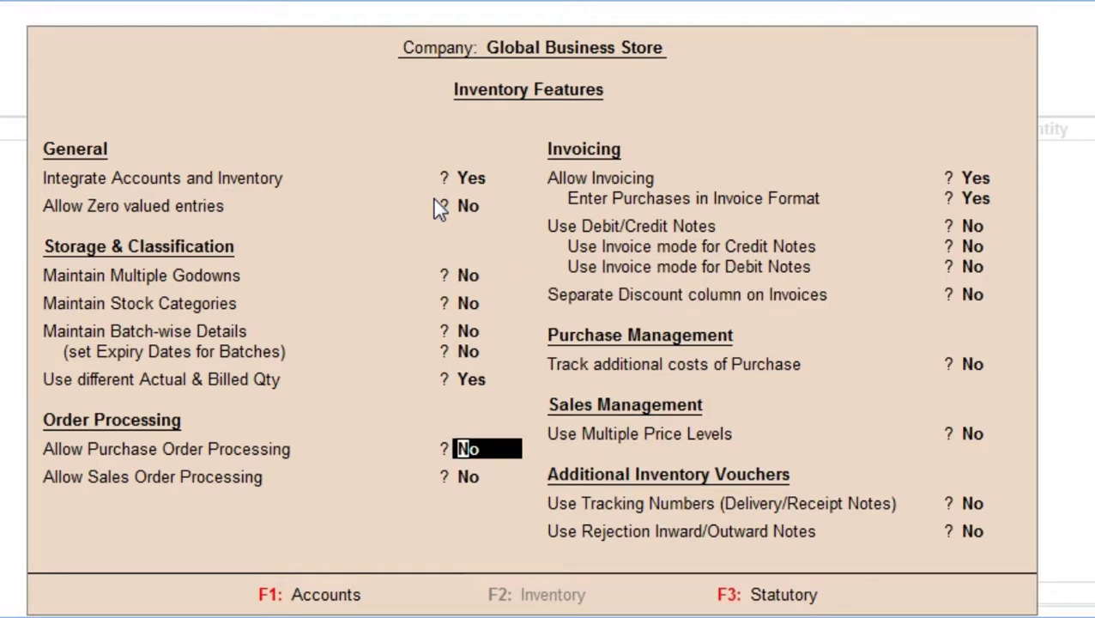
- Accept the inventory features, keeping the remaining options as they are, and return to the purchase voucher
key(Return)
key(Return)
key(Return)
key(Return)
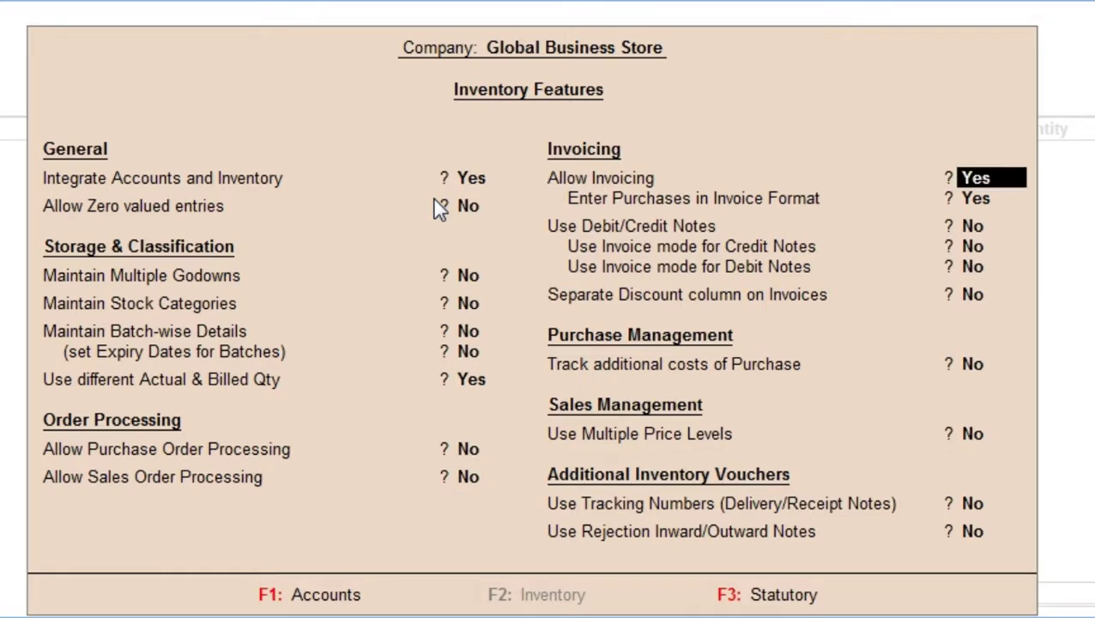
key(Return)
key(Return)
key(Return)
key(Return)
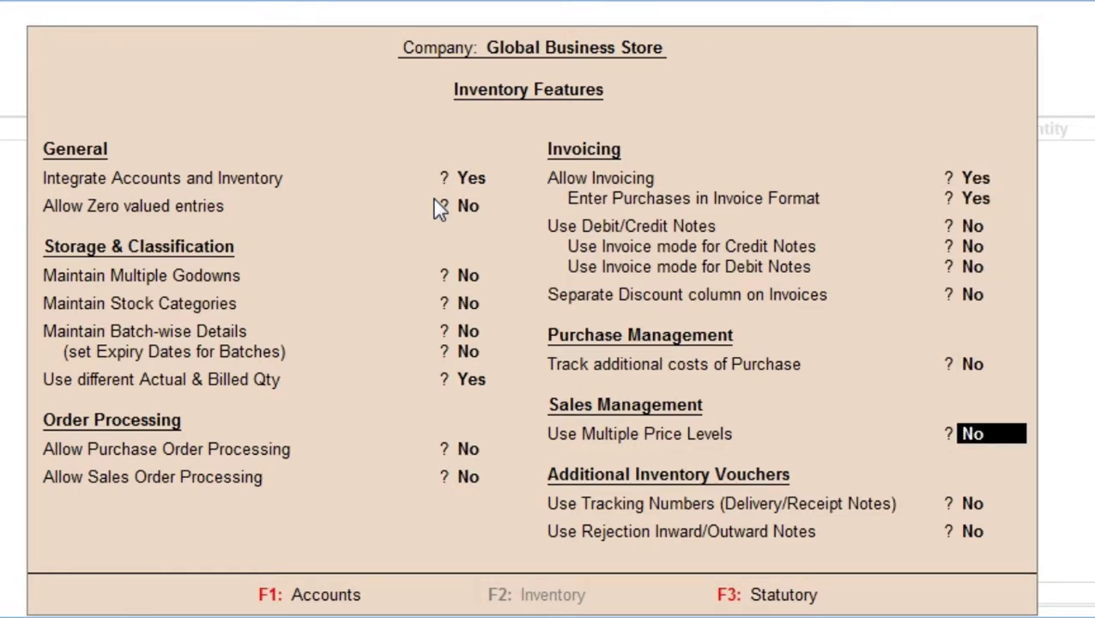
key(Return)
key(Return)
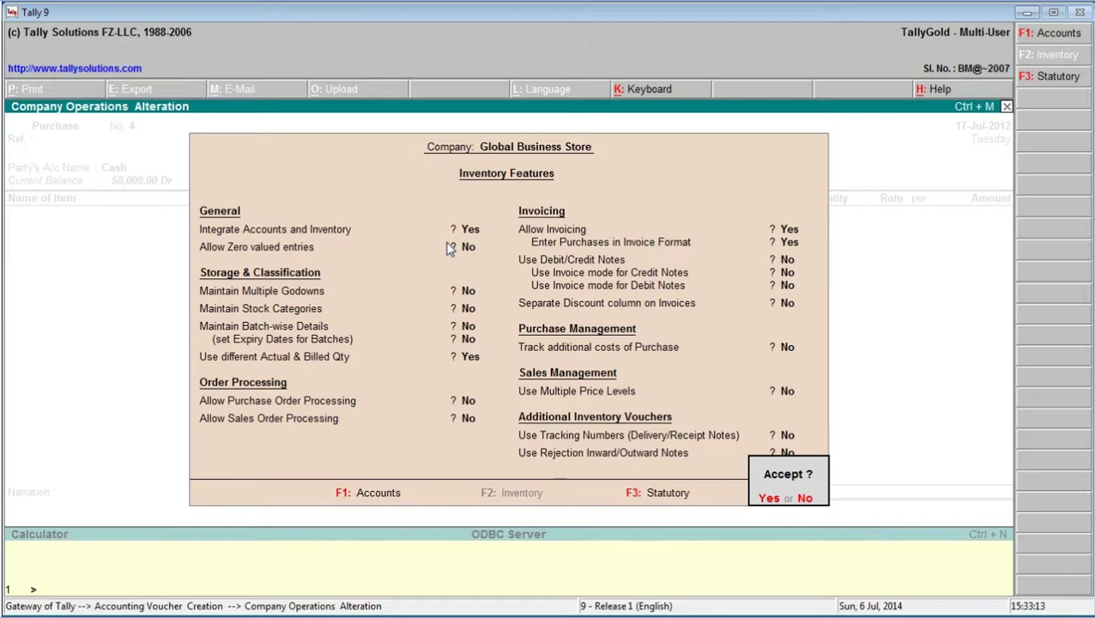
key(Escape)
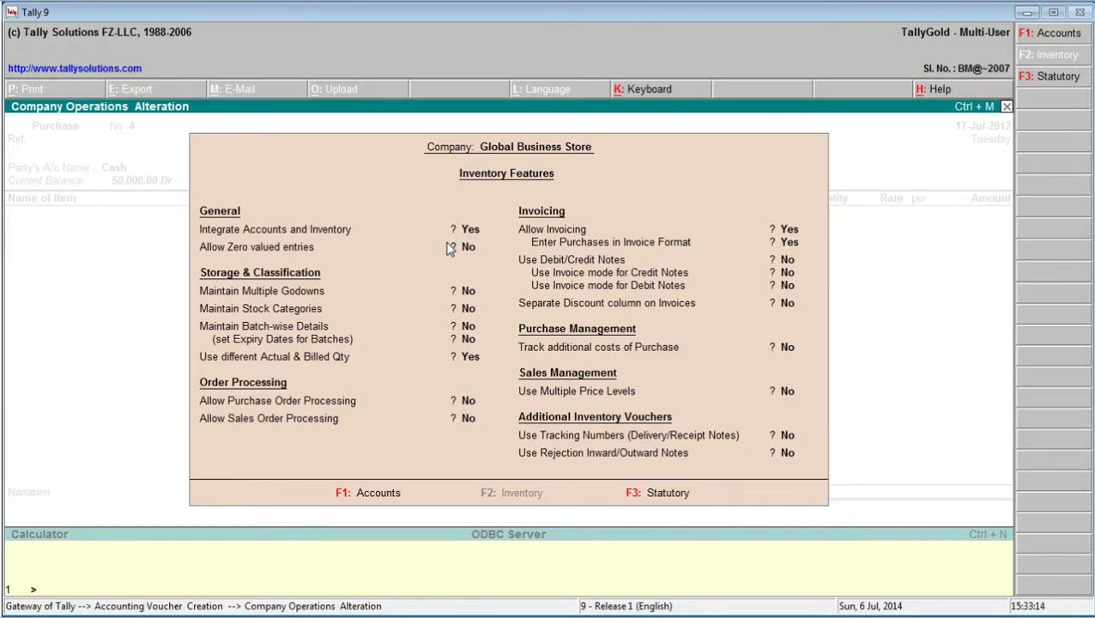
key(Escape)
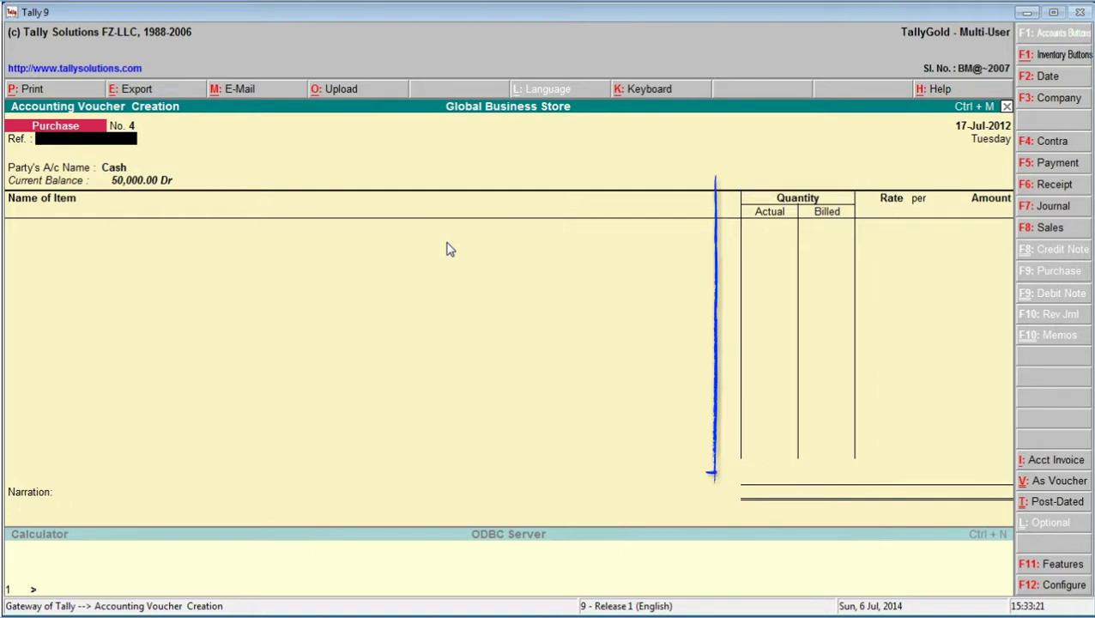
- Keep Cash as the party account and add High Capacity Stabiliser with an actual quantity of 55 and a billed quantity of 50
key(Return)
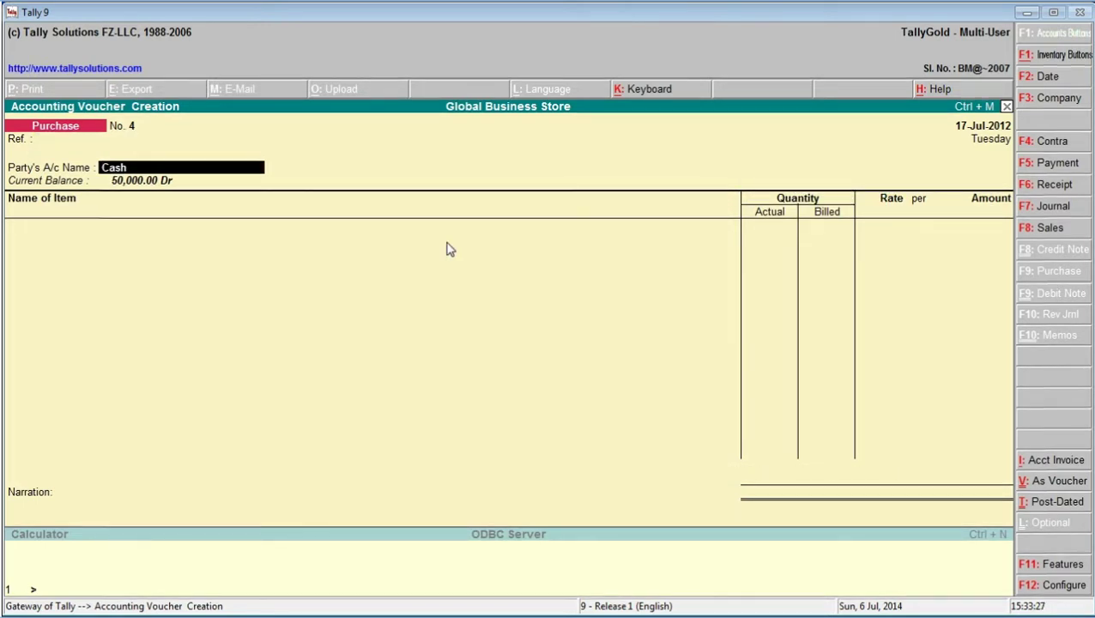
key(Return)
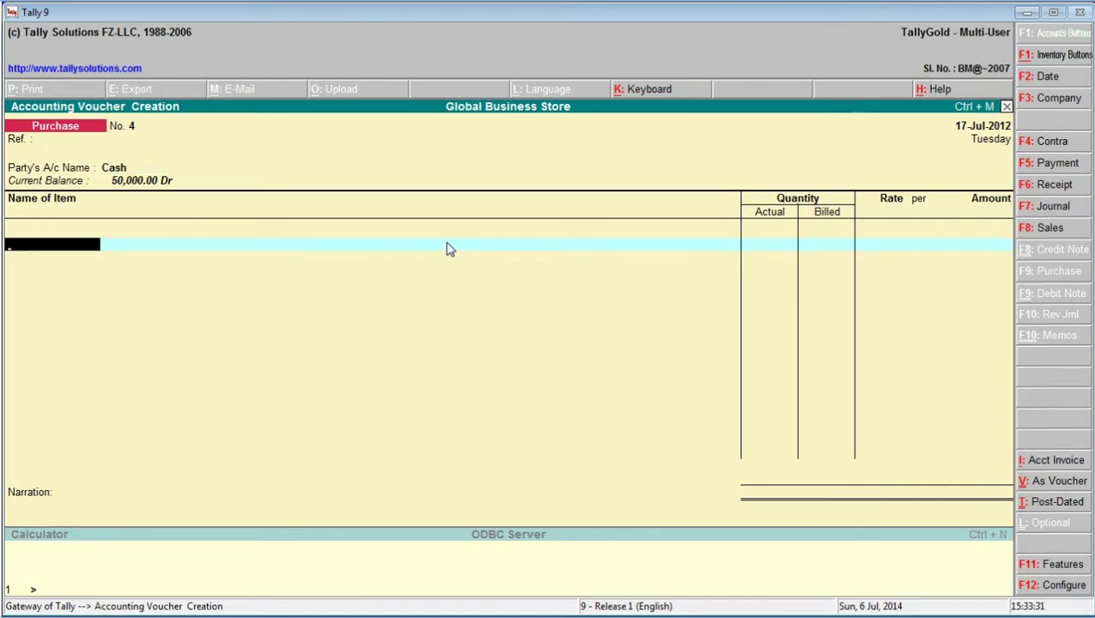
text(H)
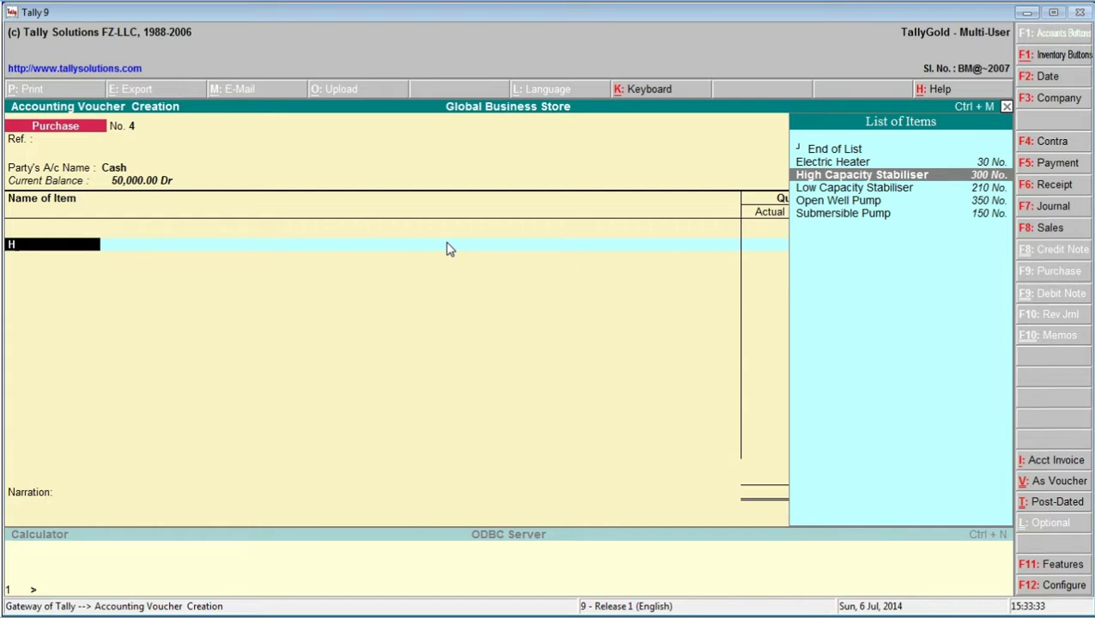
key(Return)
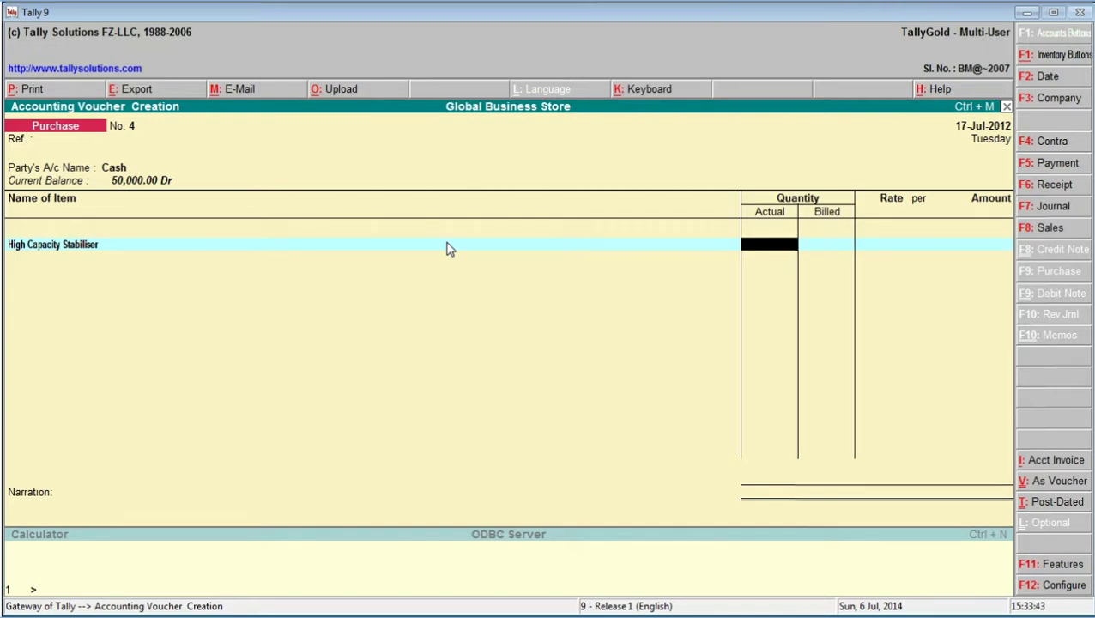
text(55)
key(Return)
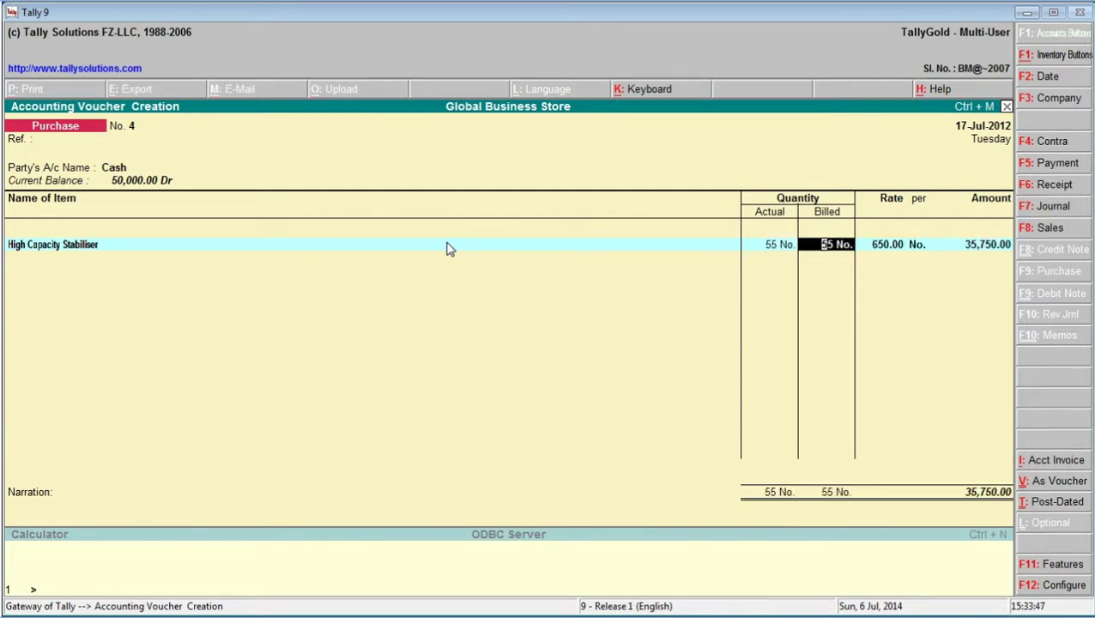
text(50)
key(Return)
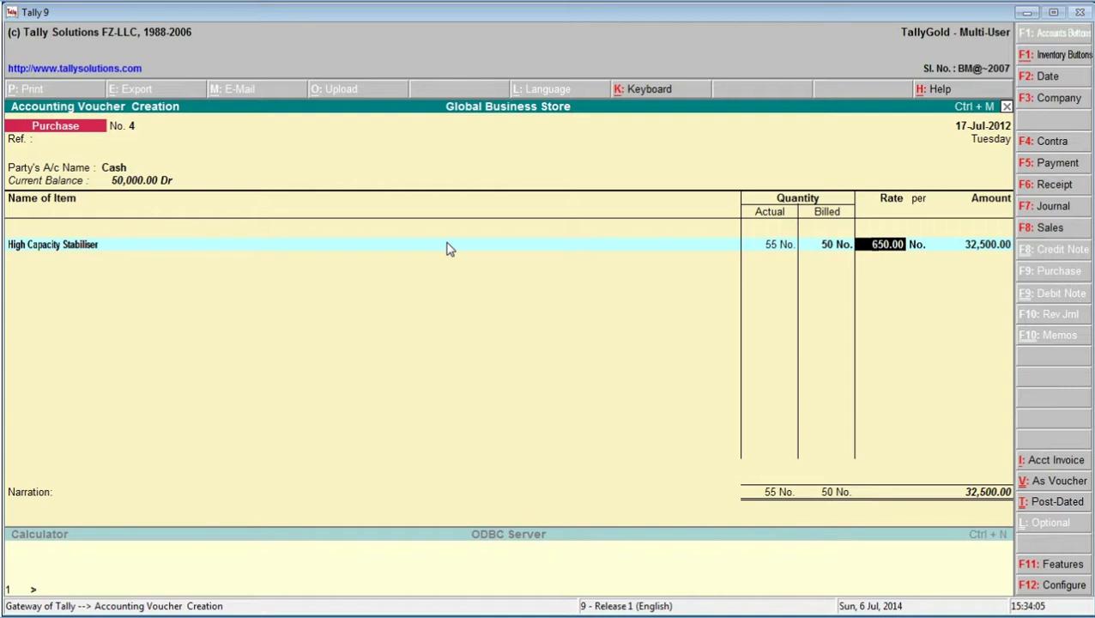
- Accept the rate of 650.00 per No. for High Capacity Stabiliser and allocate its amount to Purchases @ 12.5%
key(Return)
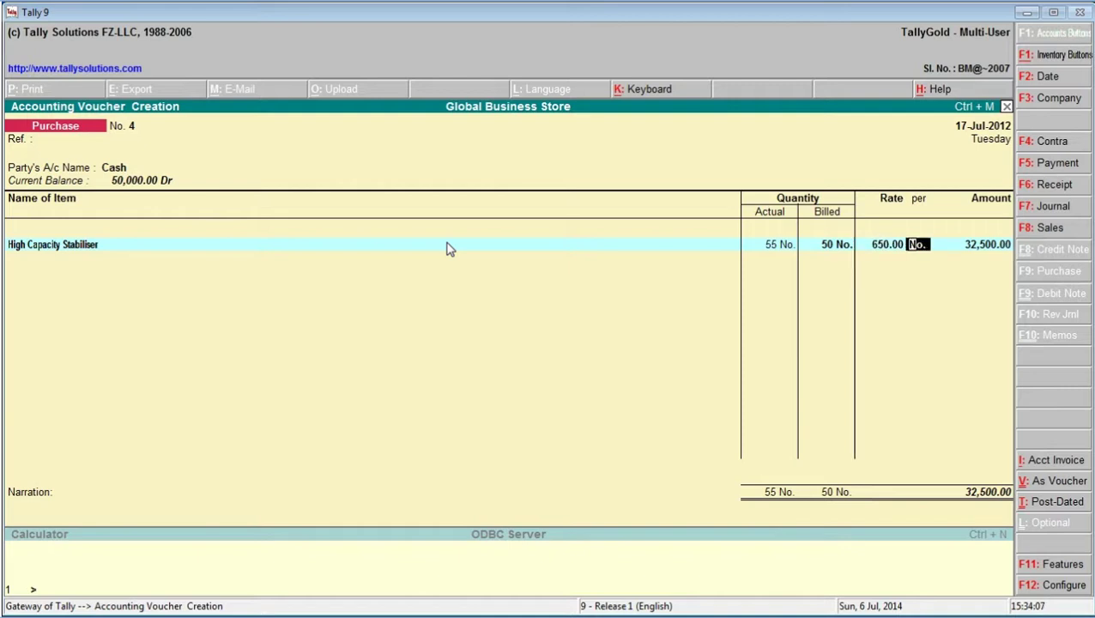
key(Return)
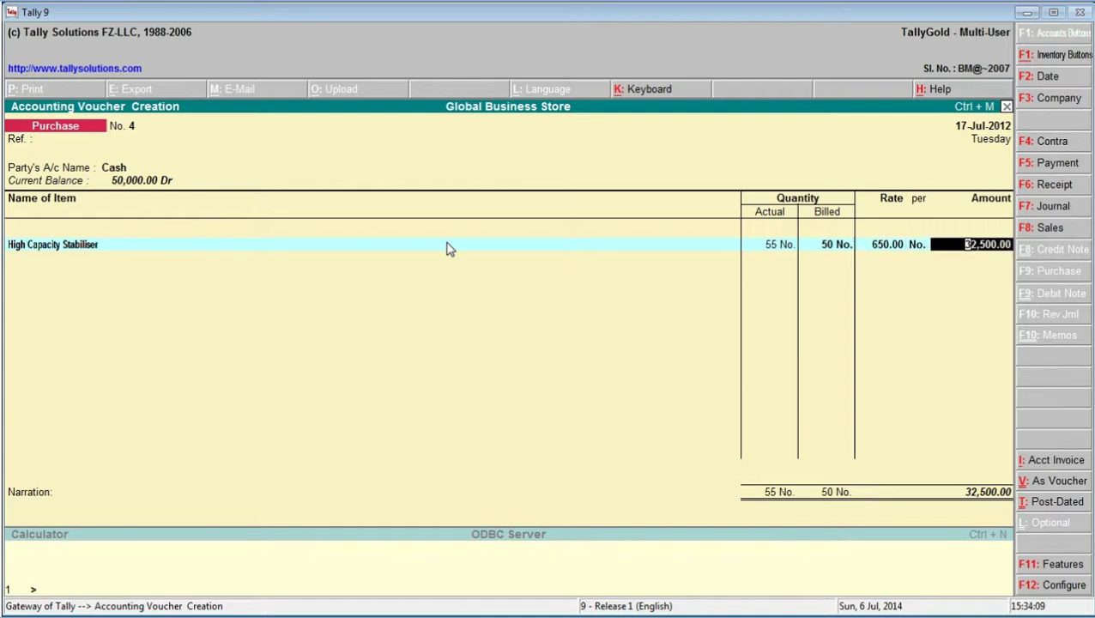
key(Return)
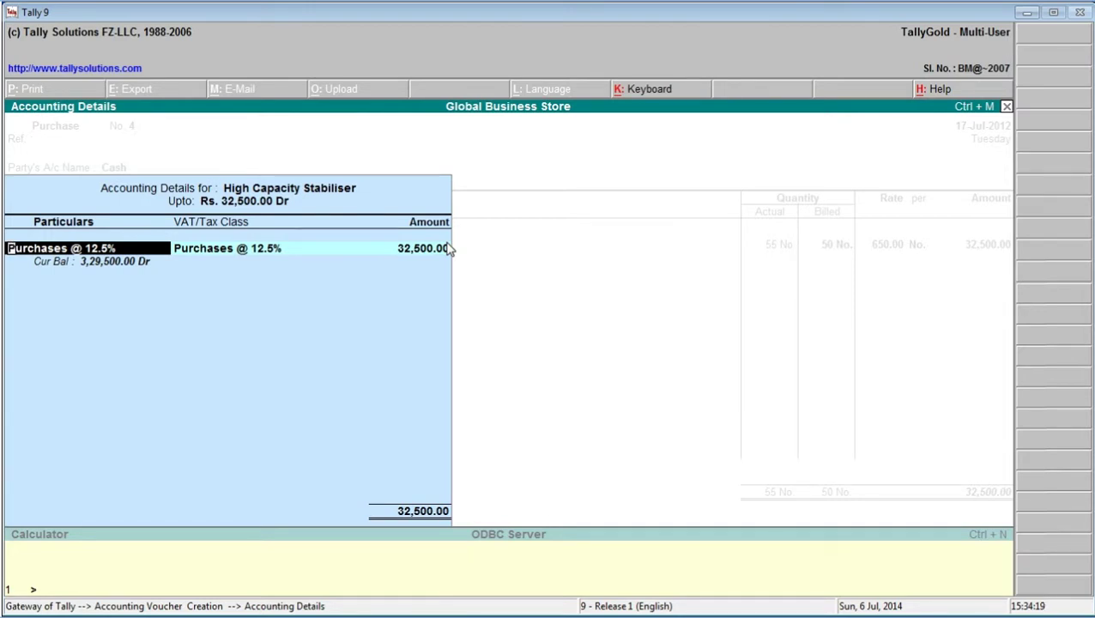
key(Return)
key(Return)
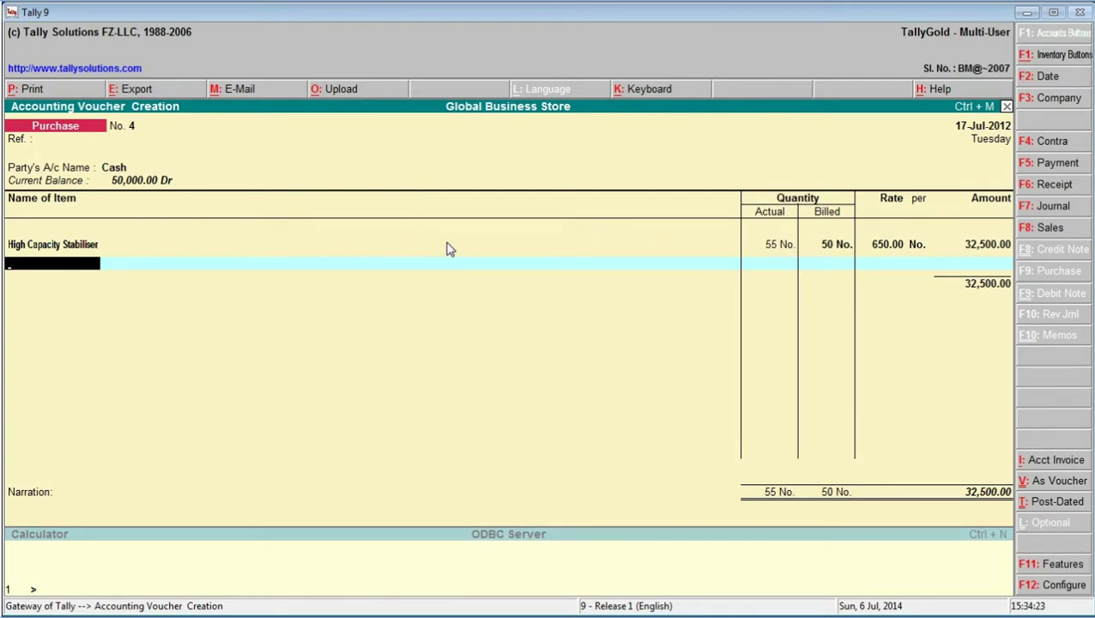
- Add Low Capacity Stabiliser as the second item with an actual quantity of 24 and a billed quantity of 20
text(L)
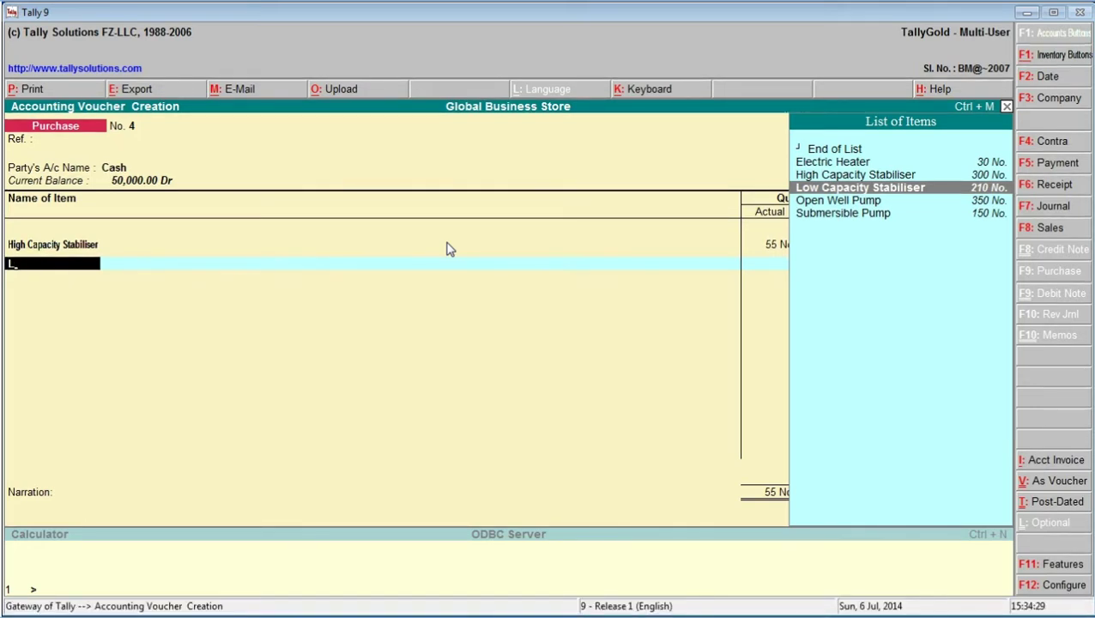
key(Return)
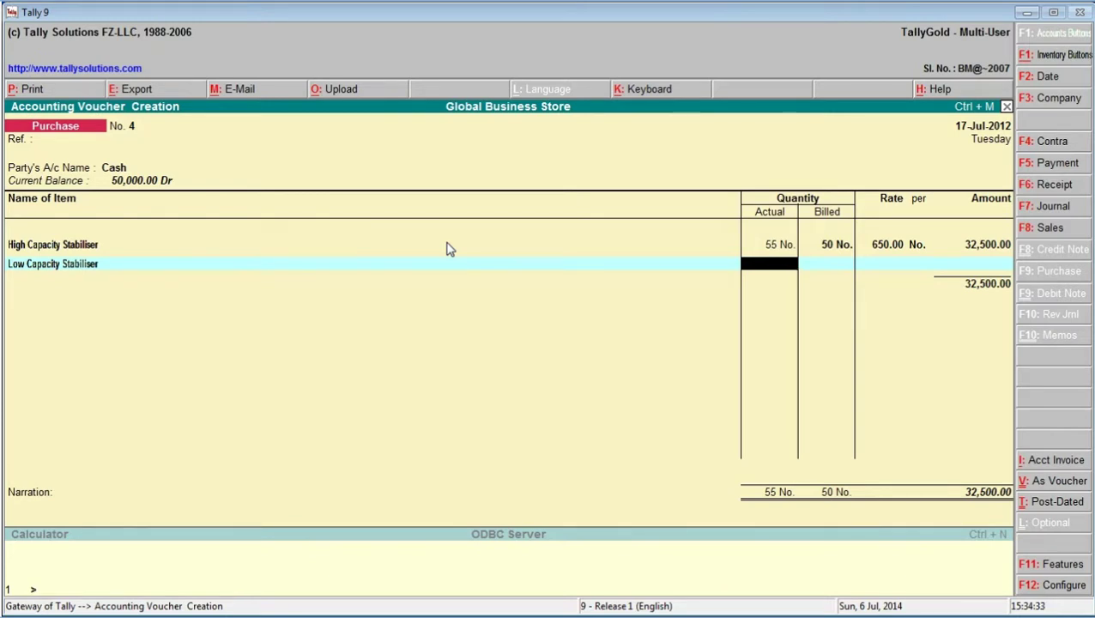
text(24)
key(Return)
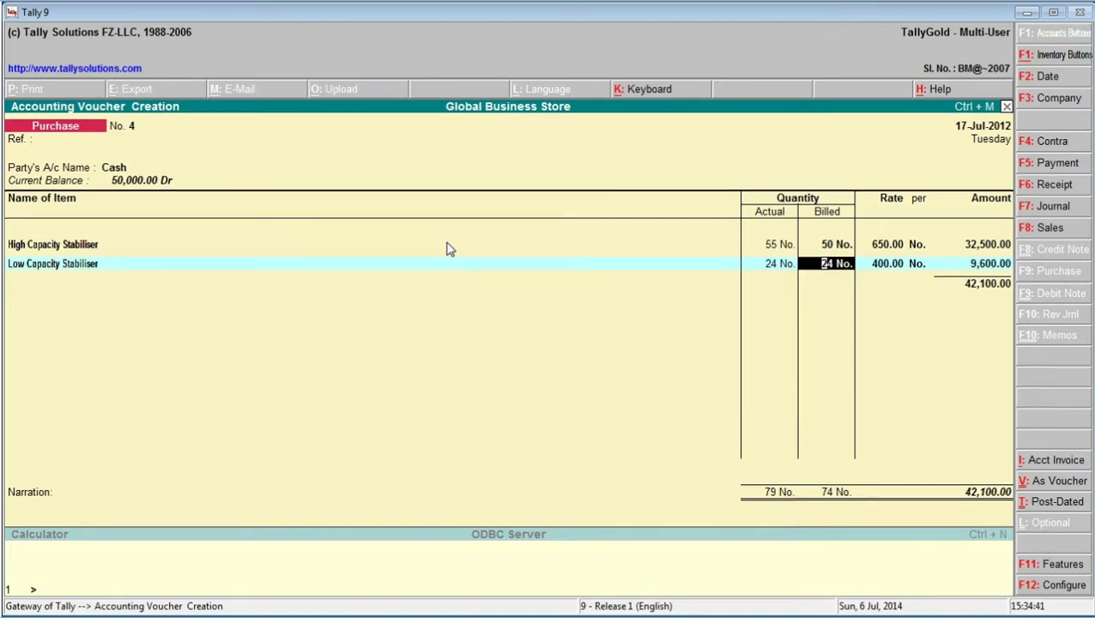
text(20)
key(Return)
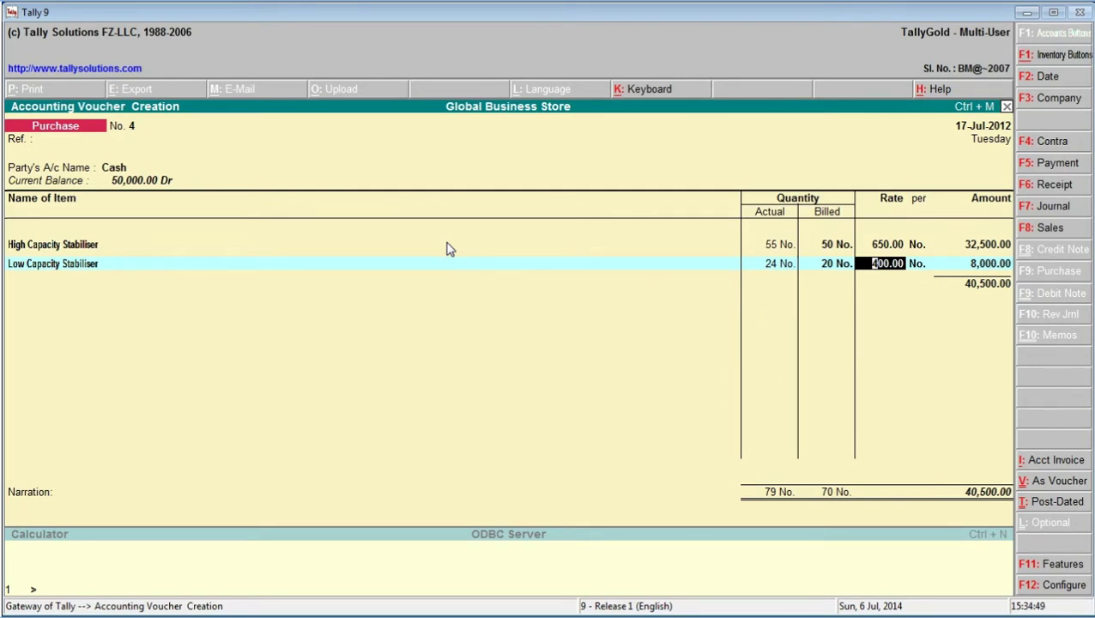
- Accept the rate of 400.00 per No. for Low Capacity Stabiliser and allocate its amount to Purchases @ 12.5%
key(Return)
key(Return)
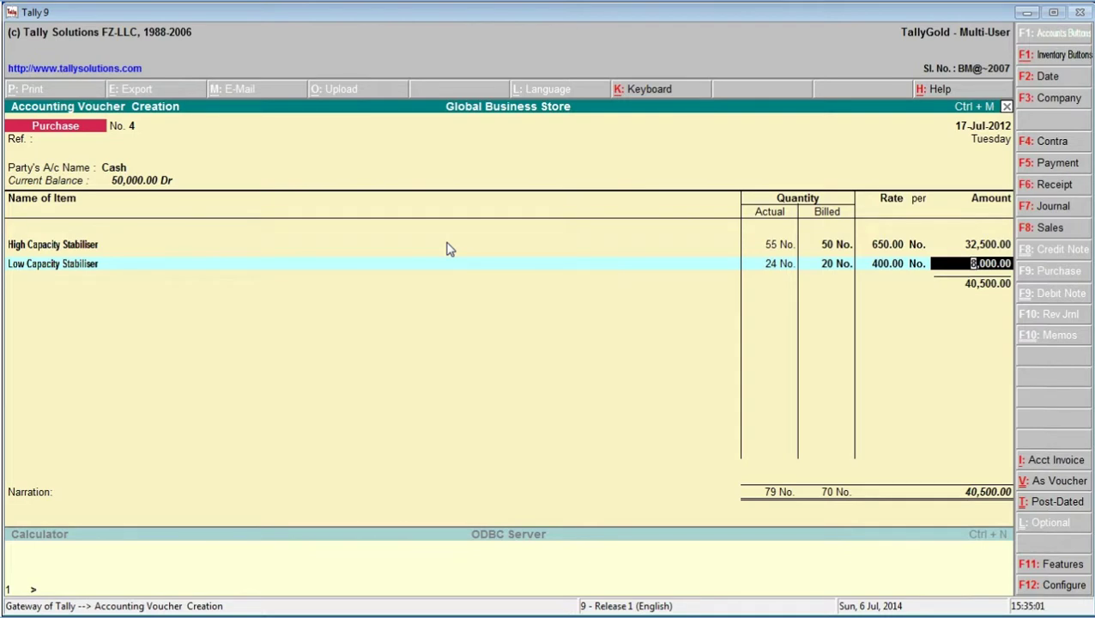
key(Return)
key(Return)
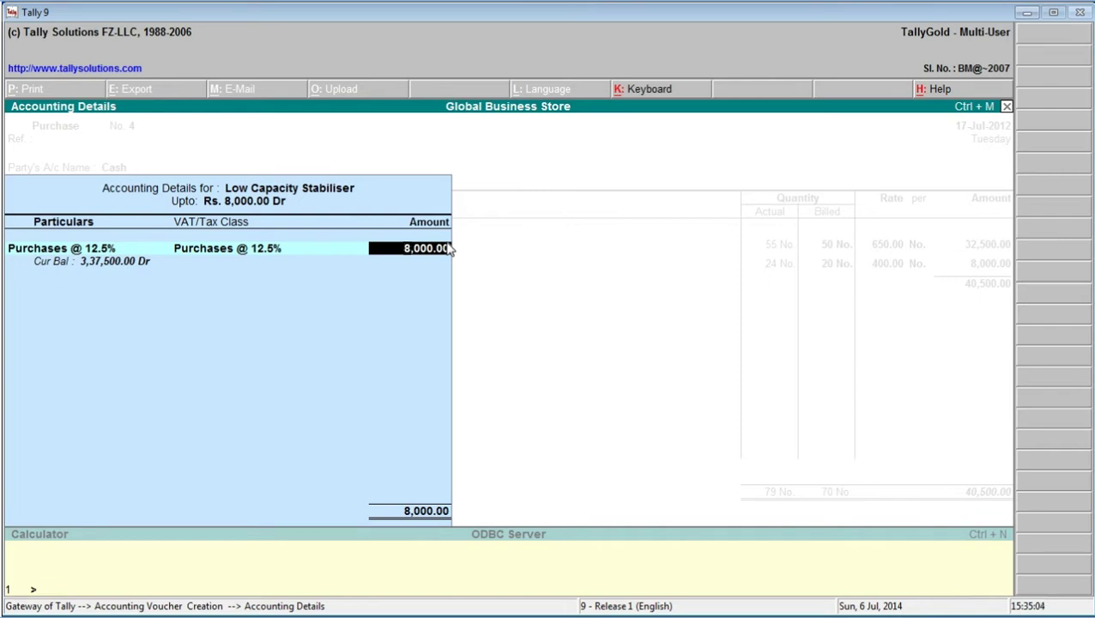
key(Return)
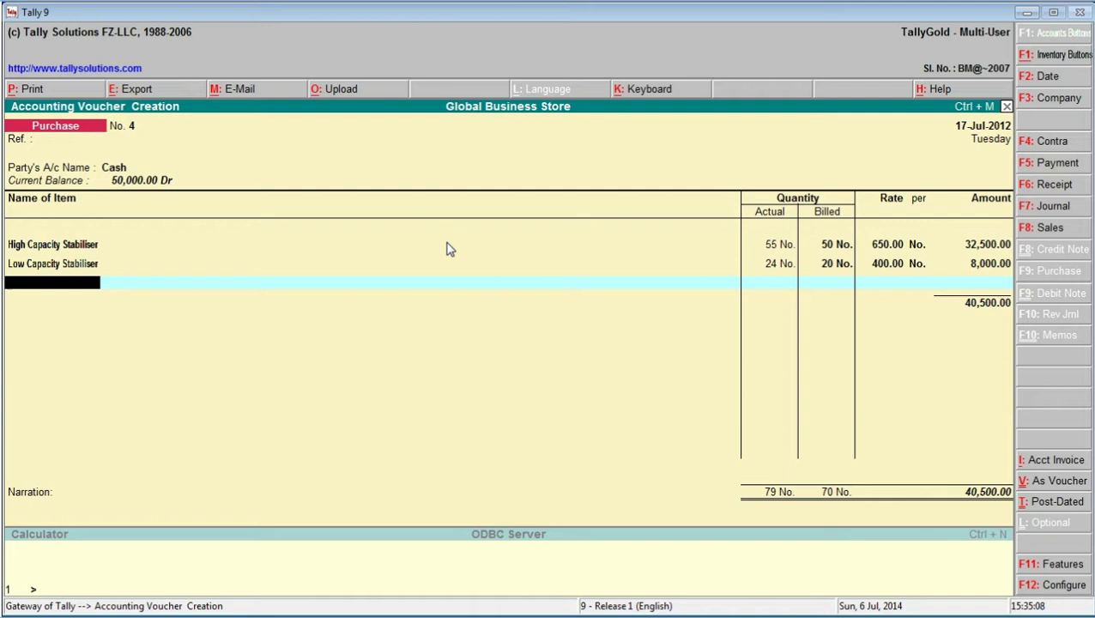
- End the item list, add the Input Vat @ 12.5% ledger, leave the narration blank and save the purchase voucher
key(Return)
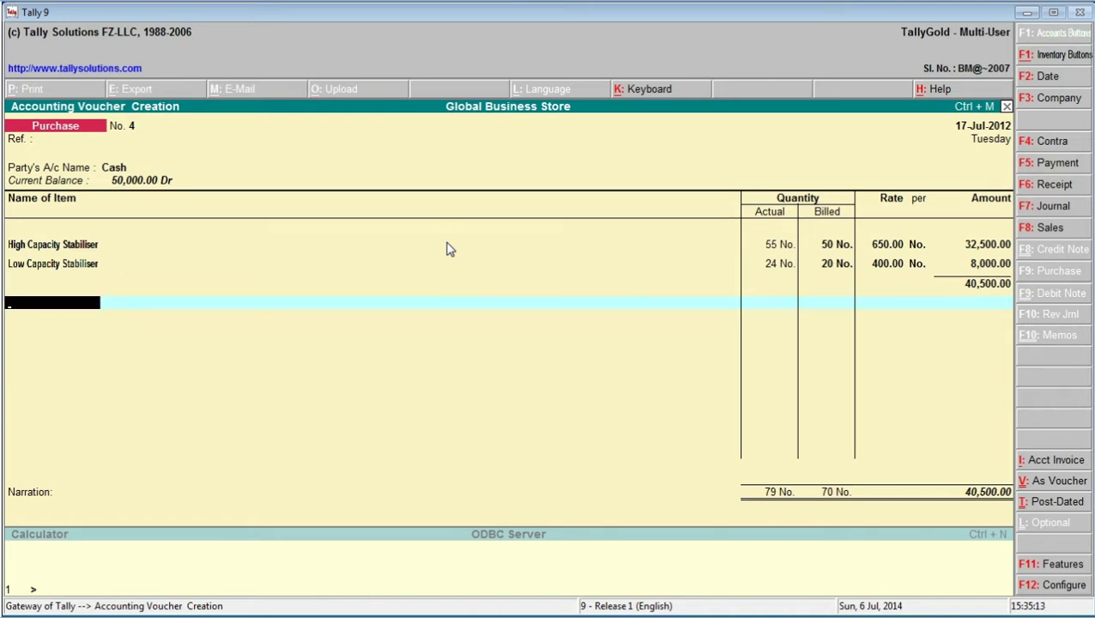
text(I)
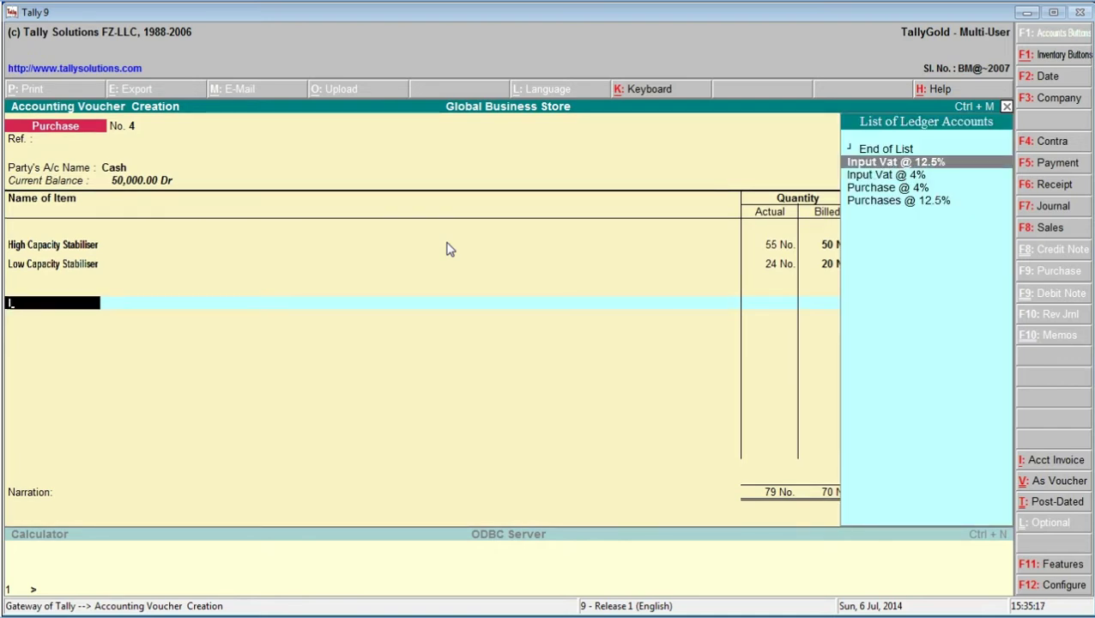
key(Return)
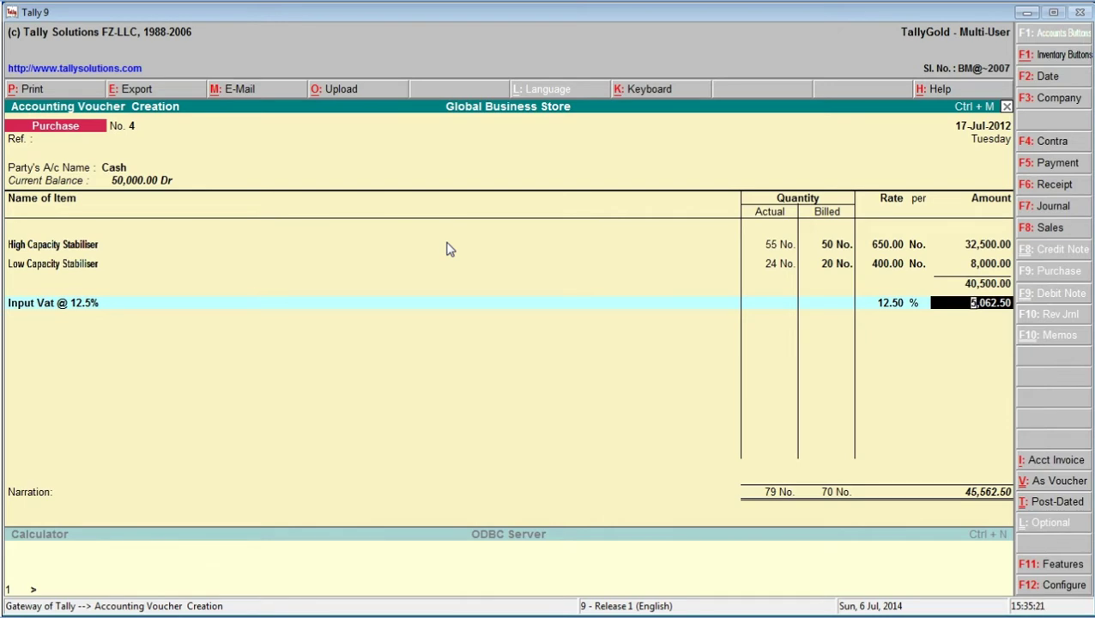
key(Return)
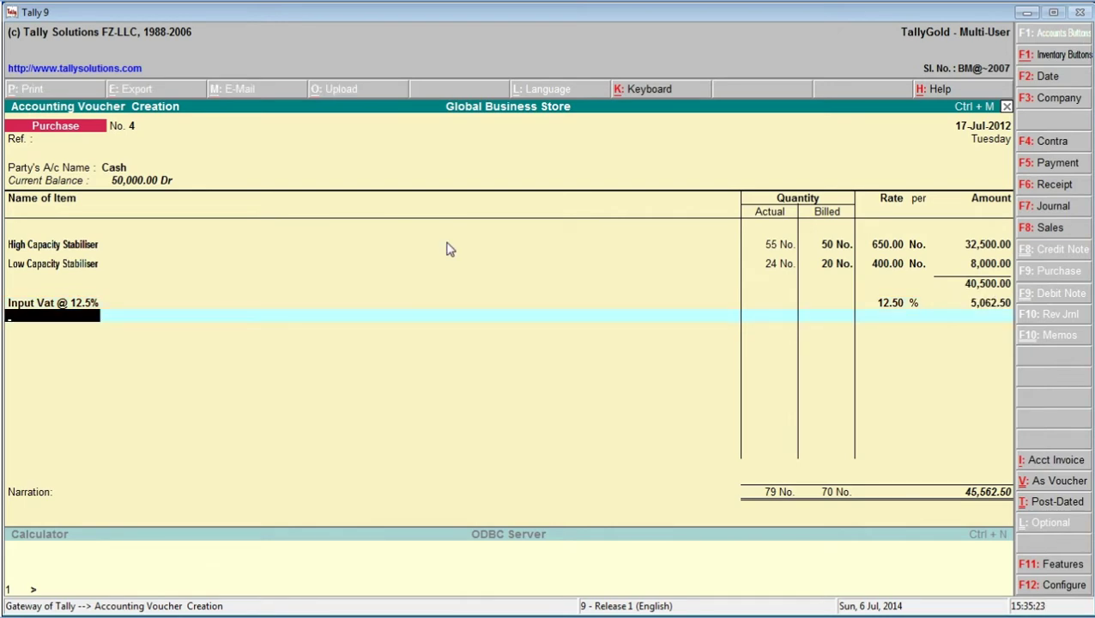
key(Return)
key(Return)
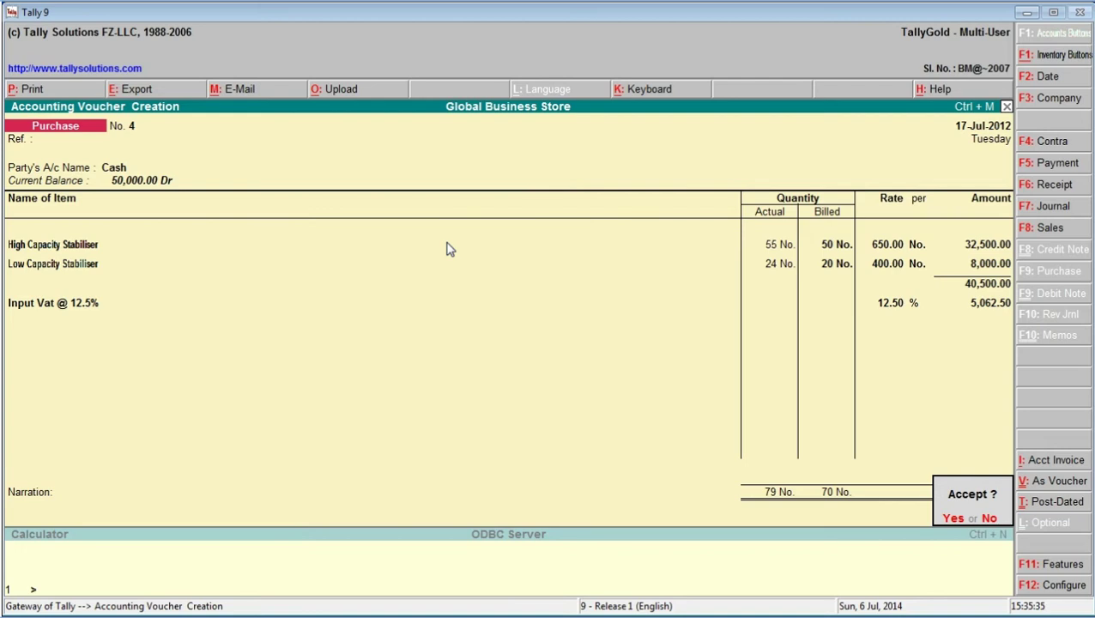
key(y)
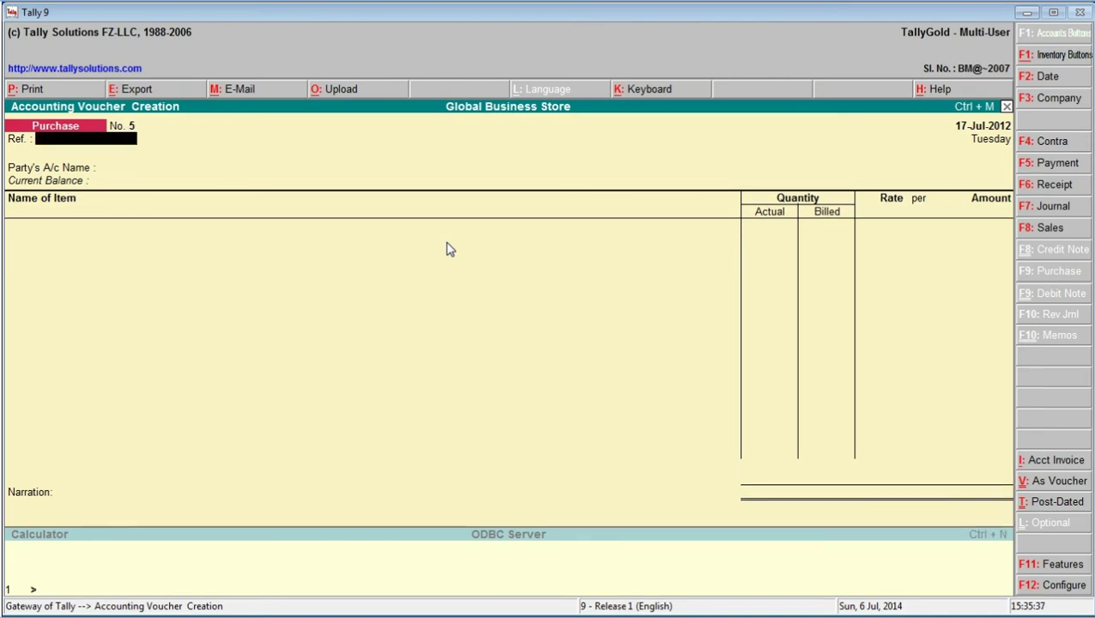